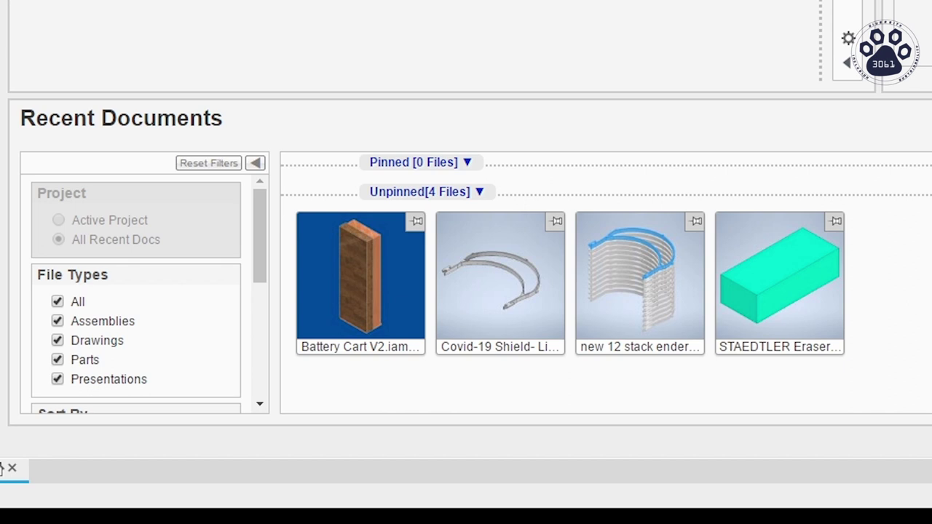
Step: Open Battery Cart V2 from recent files, then view the two Electrical projects' and Default project's details
{"action": "scroll", "coordinate": [136, 291], "scroll_direction": "down", "scroll_amount": 5}
{"action": "scroll", "coordinate": [136, 291], "scroll_direction": "up", "scroll_amount": 5}
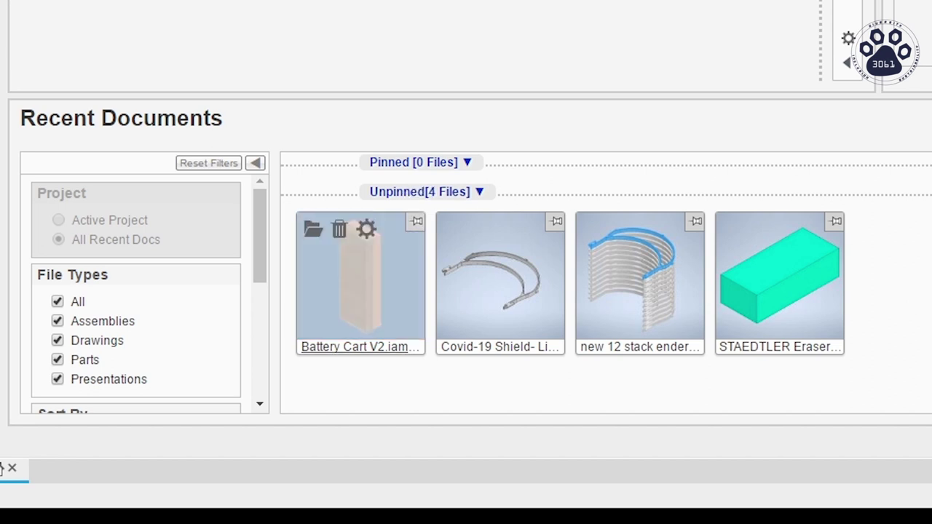
{"action": "left_click", "coordinate": [364, 277]}
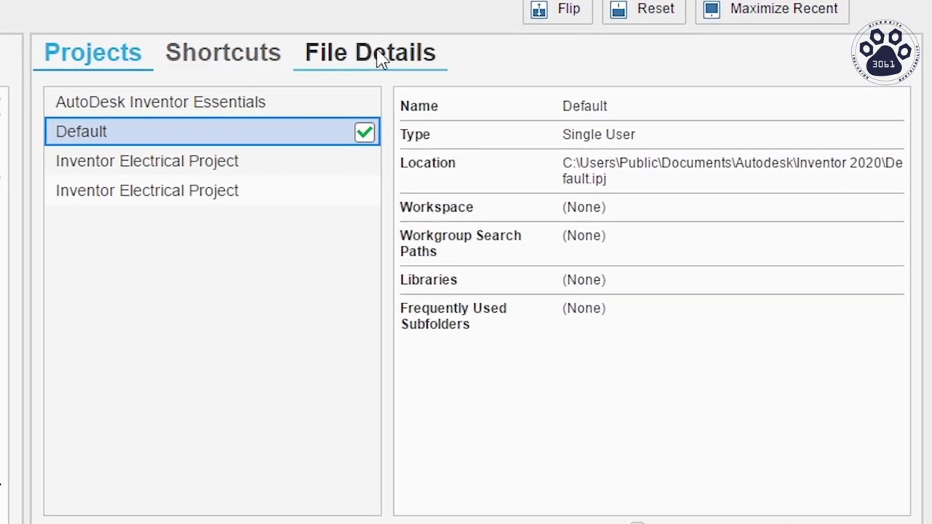
{"action": "left_click", "coordinate": [194, 161]}
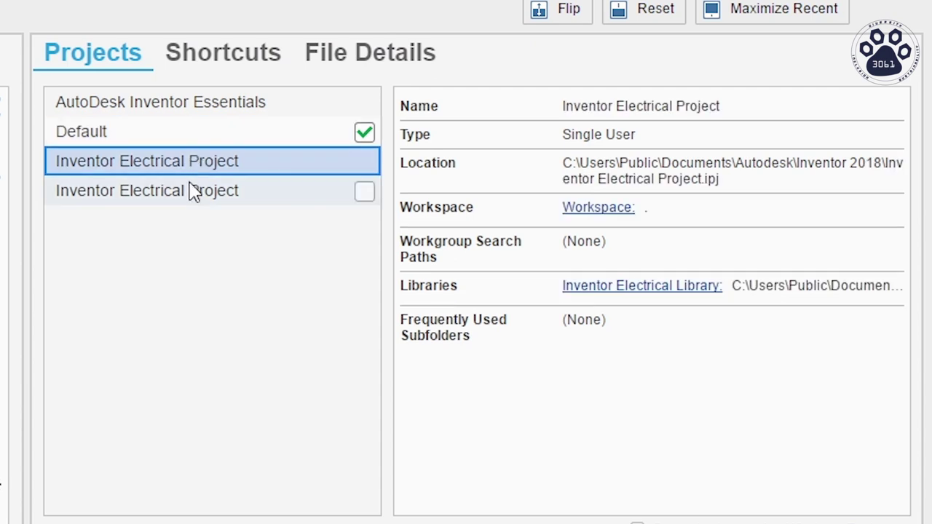
{"action": "left_click", "coordinate": [191, 189]}
{"action": "left_click", "coordinate": [167, 132]}
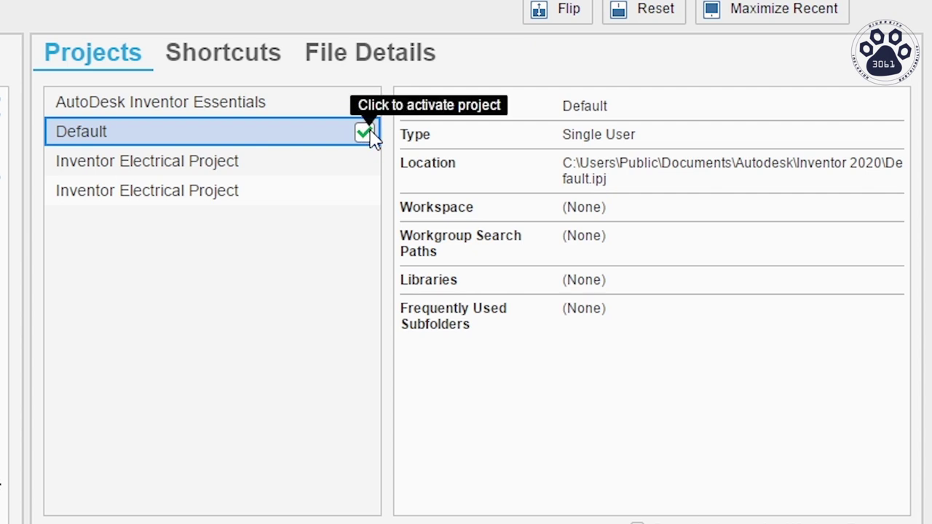
Step: Try adding a folder shortcut and a link shortcut, cancel both, then show Battery Cart V2.iam details
{"action": "left_click", "coordinate": [228, 50]}
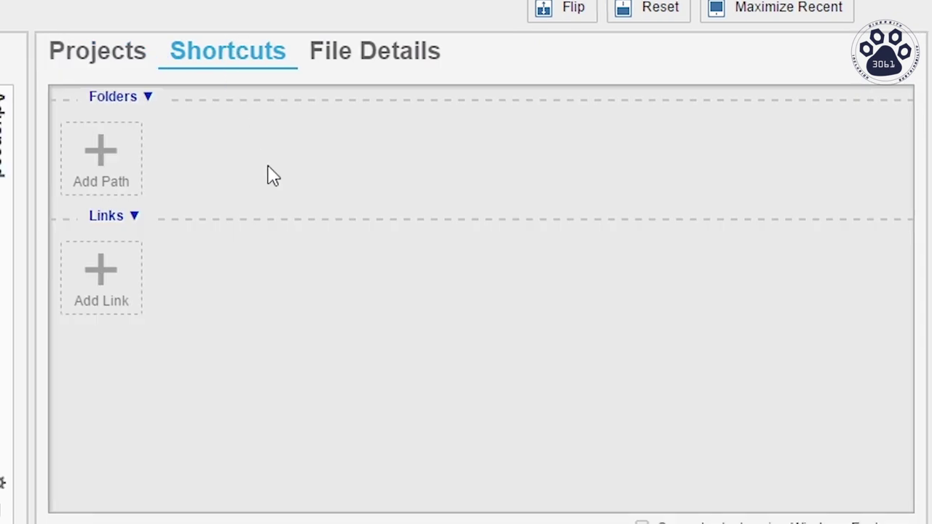
{"action": "left_click", "coordinate": [379, 95]}
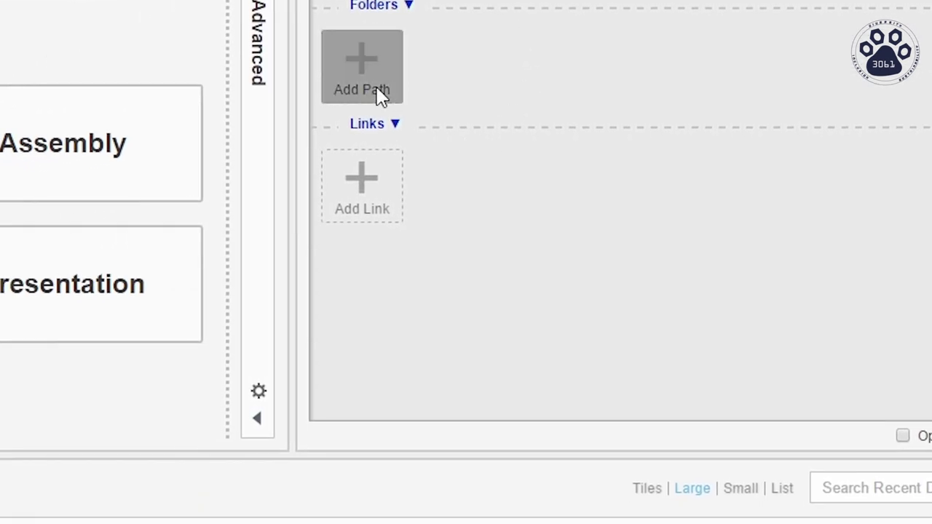
{"action": "left_click", "coordinate": [494, 411]}
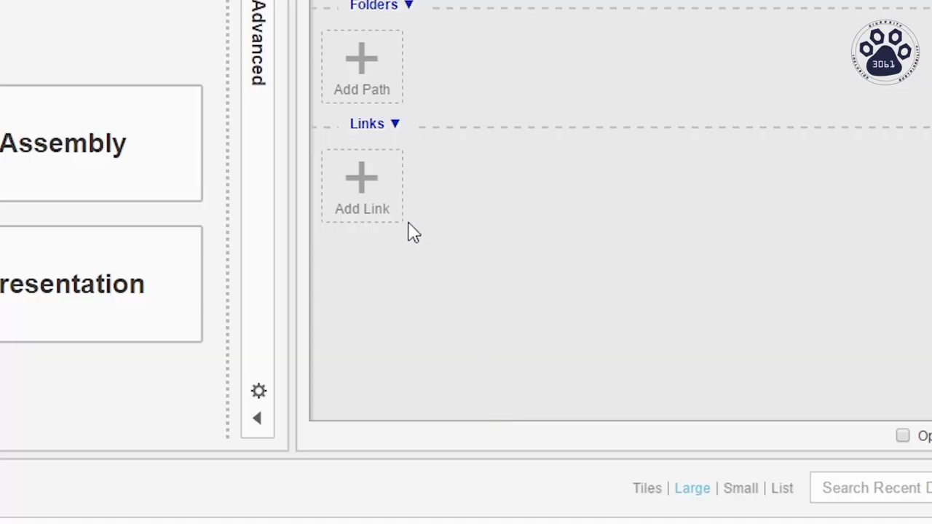
{"action": "left_click", "coordinate": [397, 217]}
{"action": "left_click", "coordinate": [503, 405]}
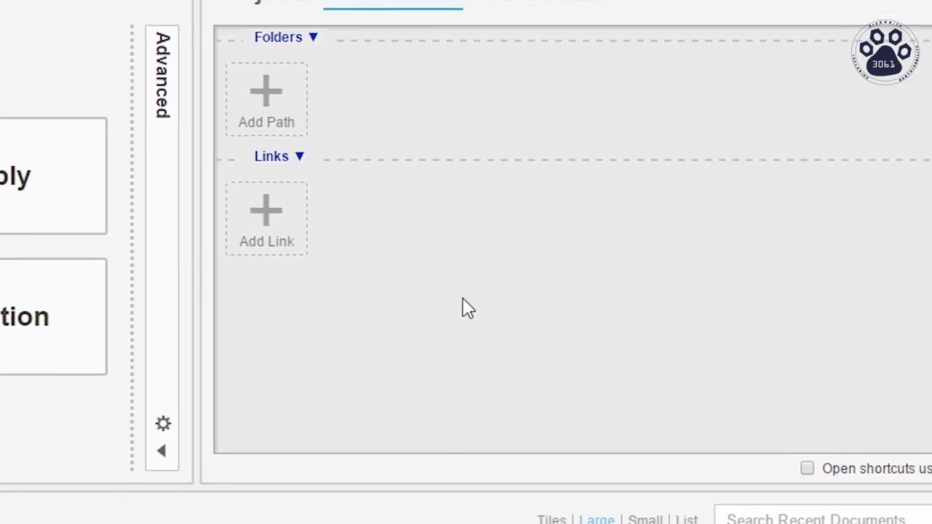
{"action": "left_click", "coordinate": [445, 22]}
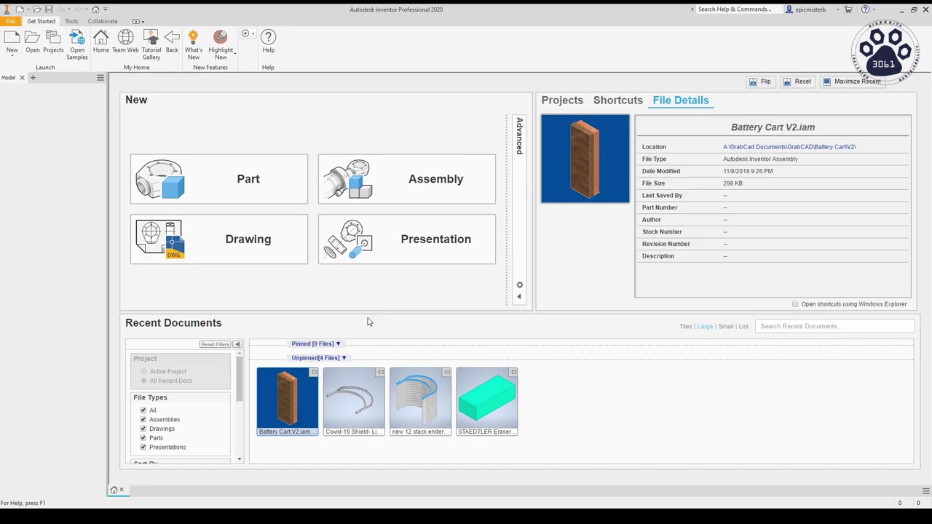
Step: Make the New area taller, widen the File Details panel and slightly narrow the browser pane
{"action": "left_click_drag", "start_coordinate": [435, 312], "coordinate": [438, 337]}
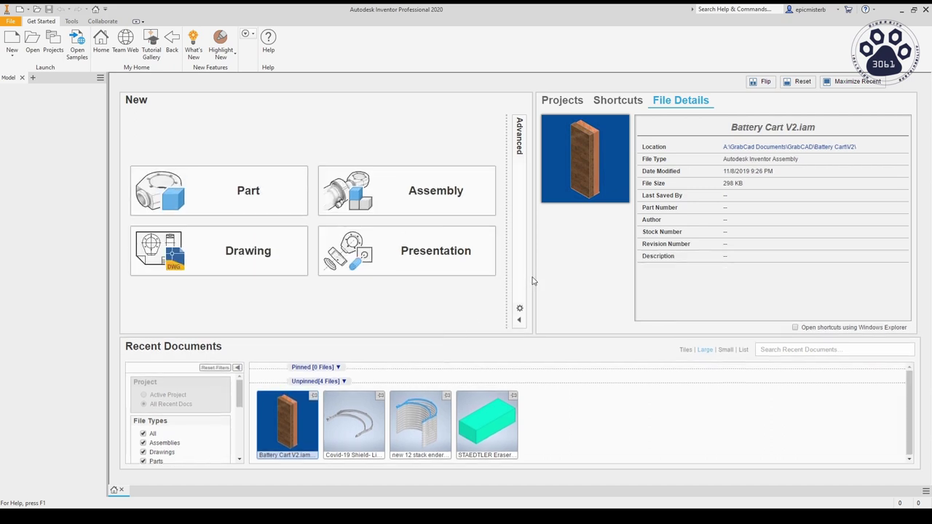
{"action": "mouse_move", "coordinate": [532, 281]}
{"action": "left_mouse_down"}
{"action": "mouse_move", "coordinate": [474, 277]}
{"action": "mouse_move", "coordinate": [519, 275]}
{"action": "left_mouse_up"}
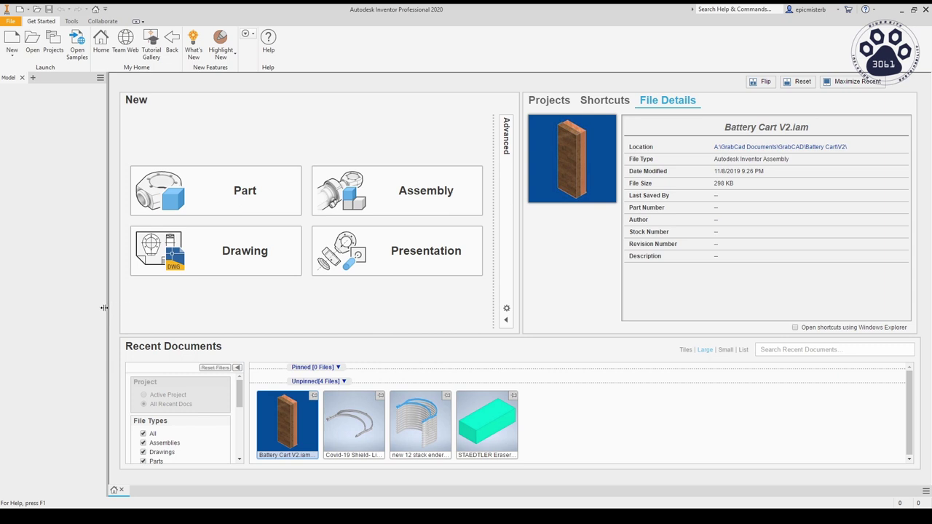
{"action": "left_click_drag", "start_coordinate": [108, 308], "coordinate": [104, 308]}
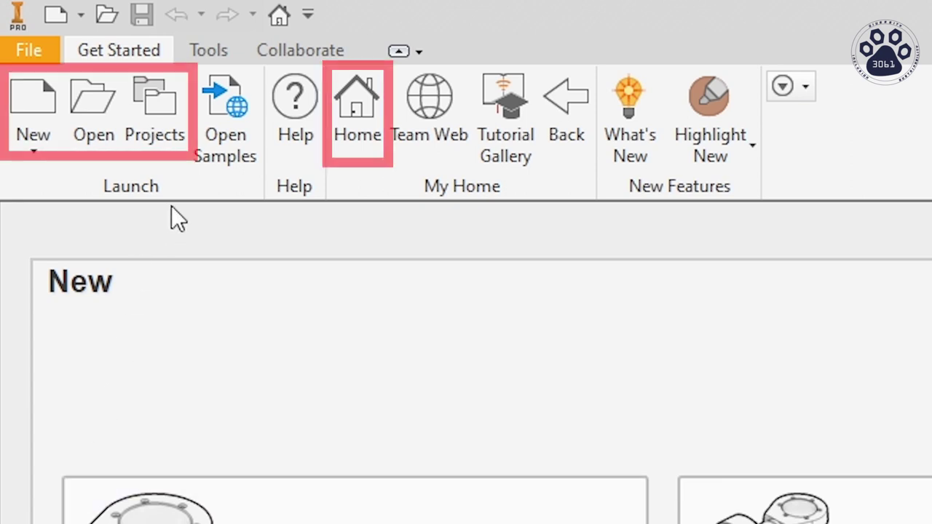
{"action": "left_click", "coordinate": [29, 138]}
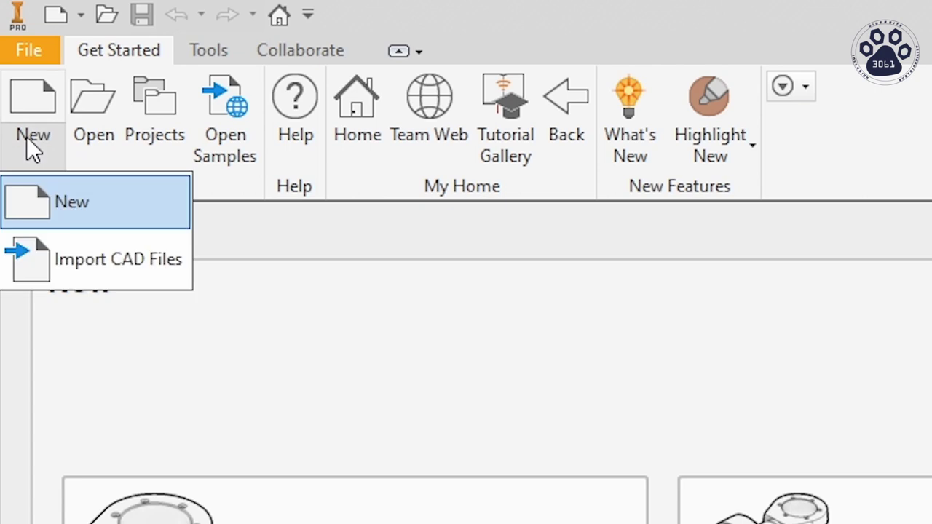
{"action": "left_click", "coordinate": [91, 214]}
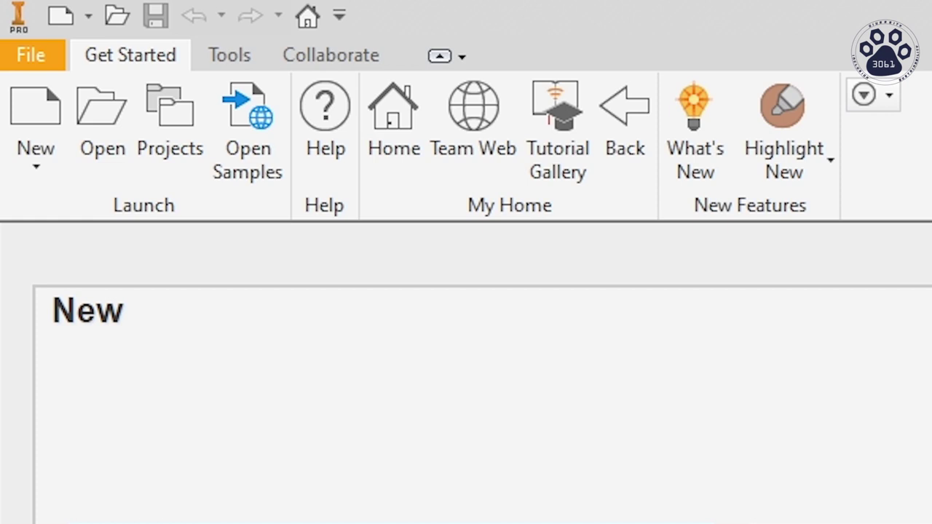
{"action": "left_click", "coordinate": [102, 171]}
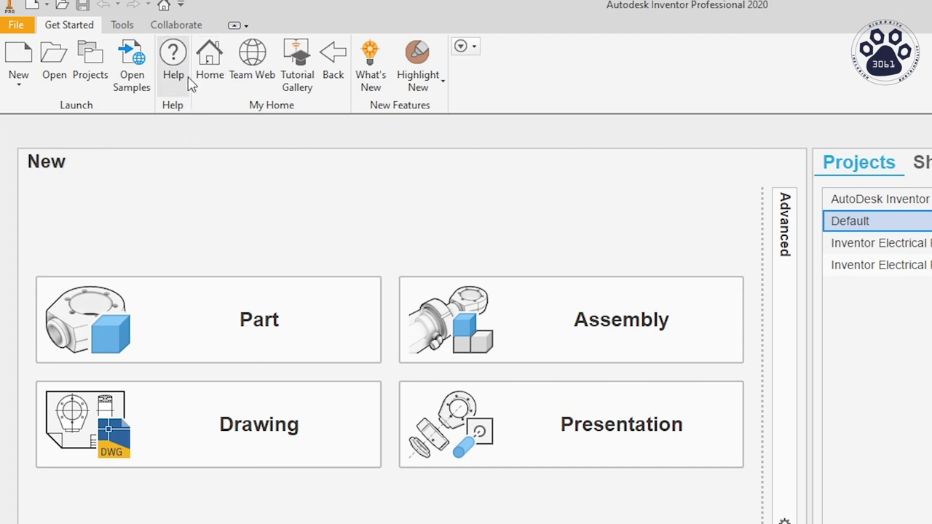
{"action": "left_click", "coordinate": [90, 58]}
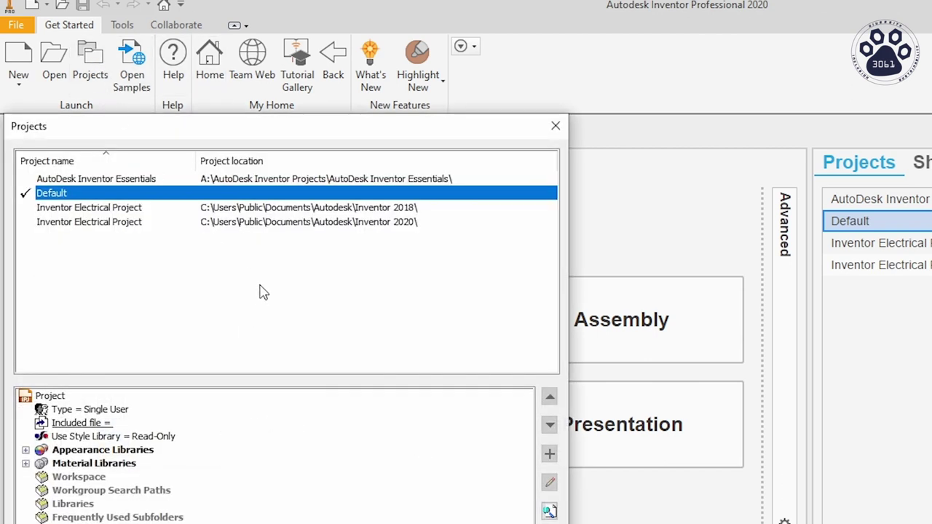
{"action": "key", "text": "Escape"}
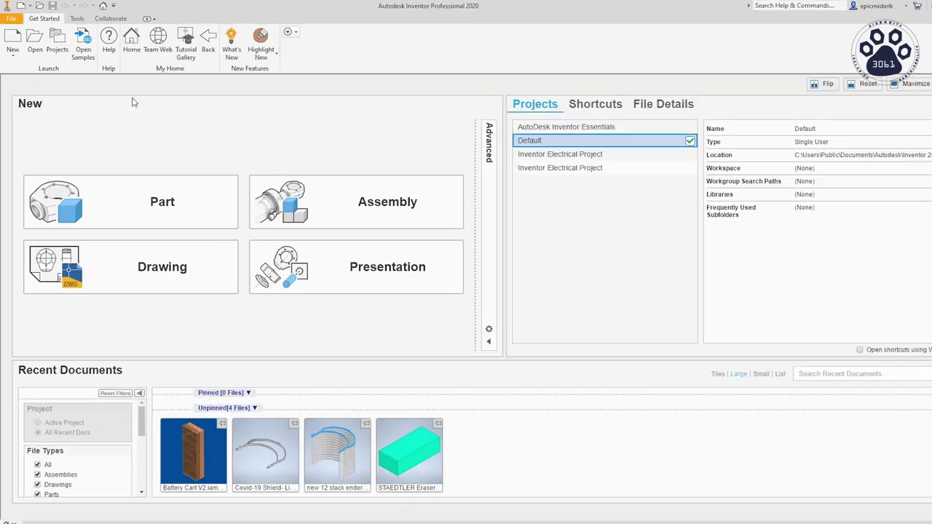
Step: Open Application Options from the Tools tab on its General page (My Home startup, 50 recent documents)
{"action": "left_click", "coordinate": [188, 51]}
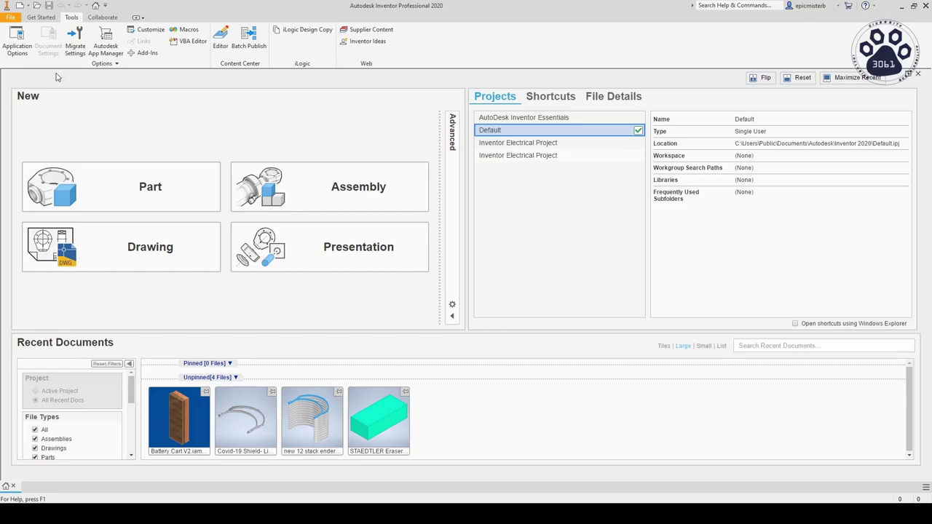
{"action": "left_click", "coordinate": [16, 40]}
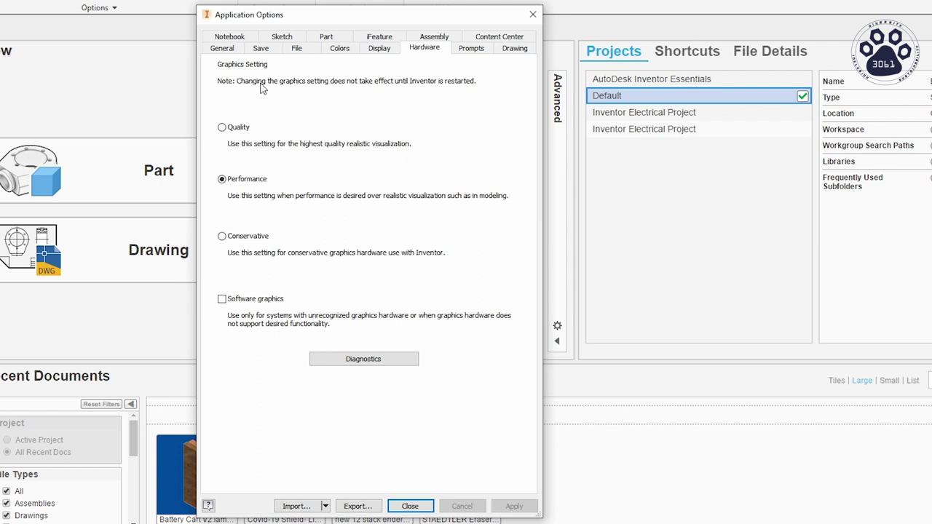
{"action": "left_click", "coordinate": [233, 51]}
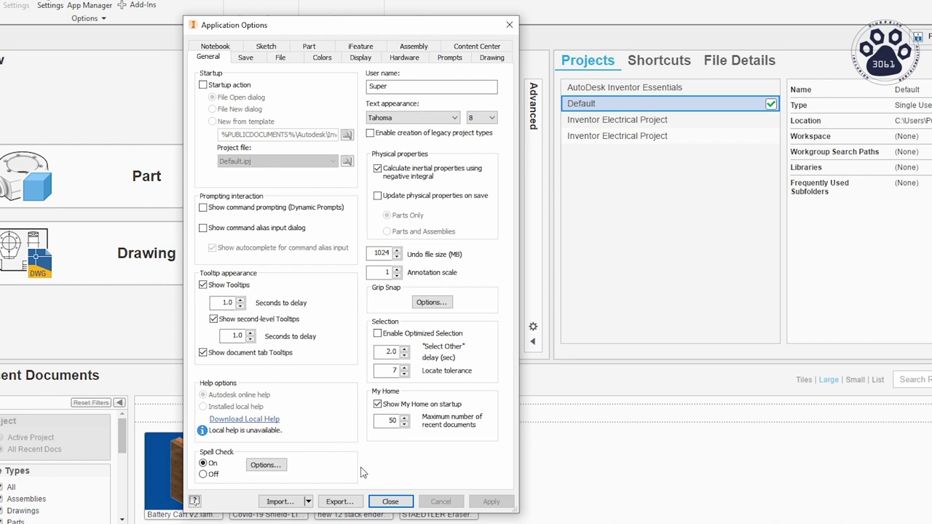
Step: Preview the Presentation, Forest and Light Theme colour schemes, then apply Millennium and view Display settings
{"action": "left_click", "coordinate": [325, 58]}
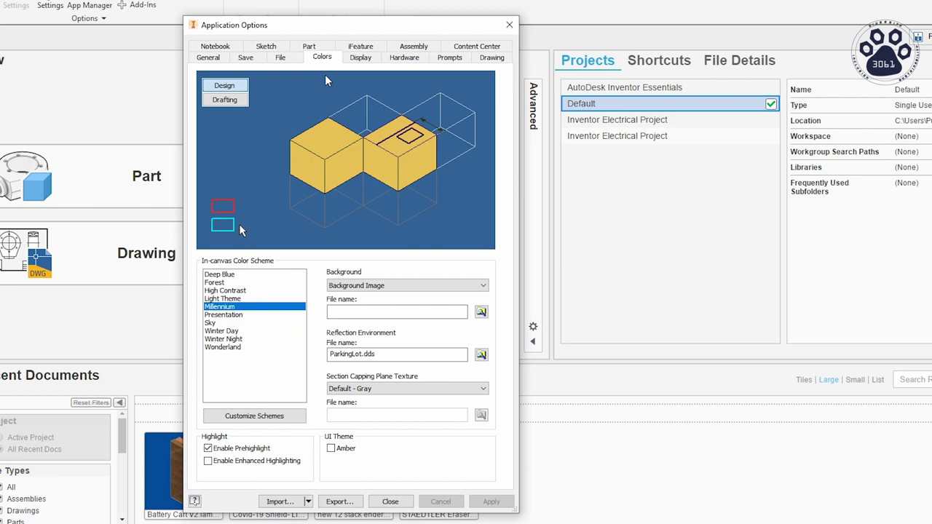
{"action": "left_click", "coordinate": [264, 316]}
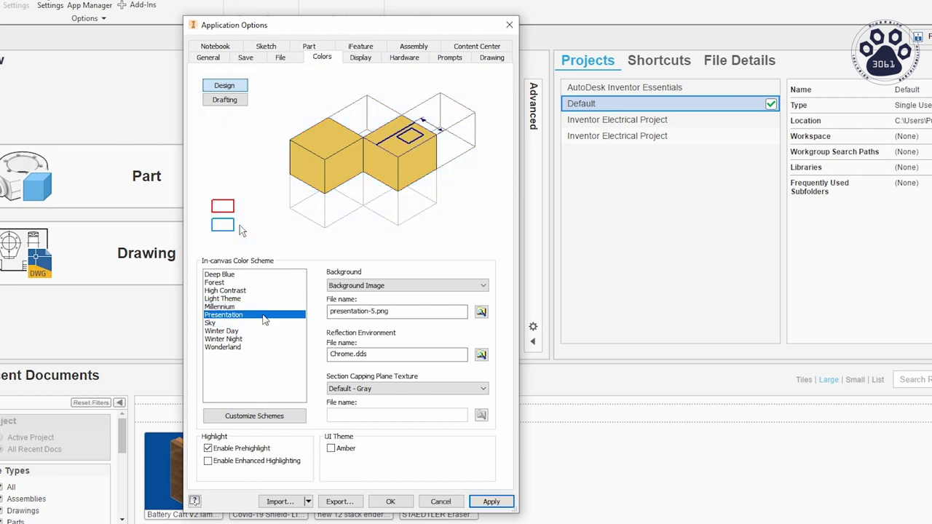
{"action": "key", "text": "Up"}
{"action": "key", "text": "Up"}
{"action": "key", "text": "Up"}
{"action": "key", "text": "Up"}
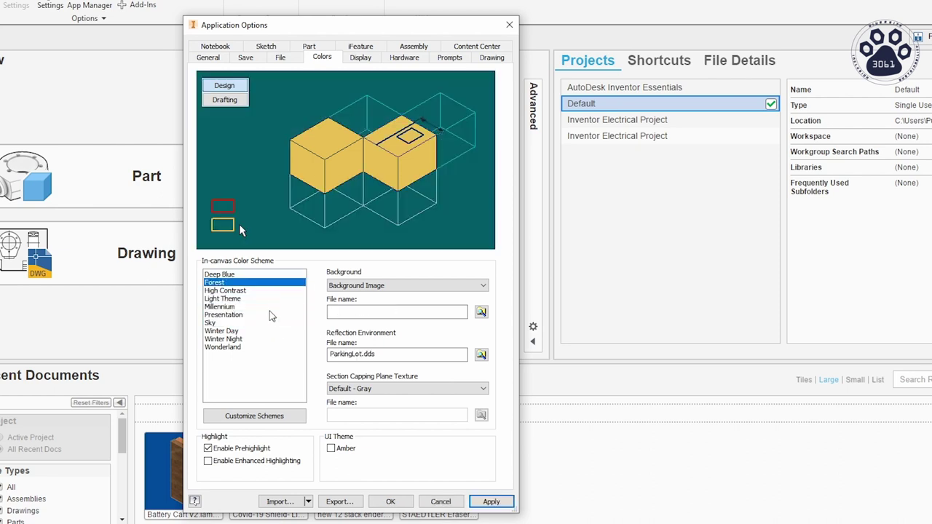
{"action": "left_click", "coordinate": [261, 300]}
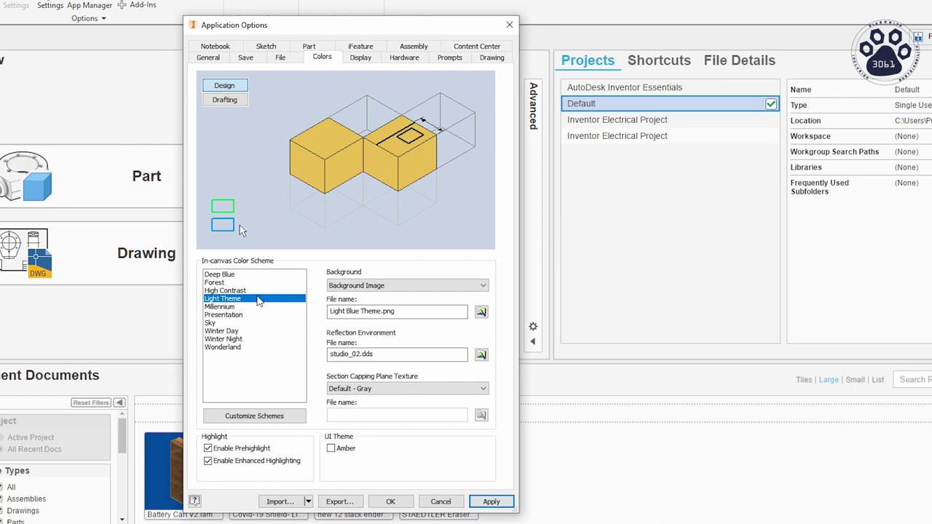
{"action": "left_click", "coordinate": [256, 307]}
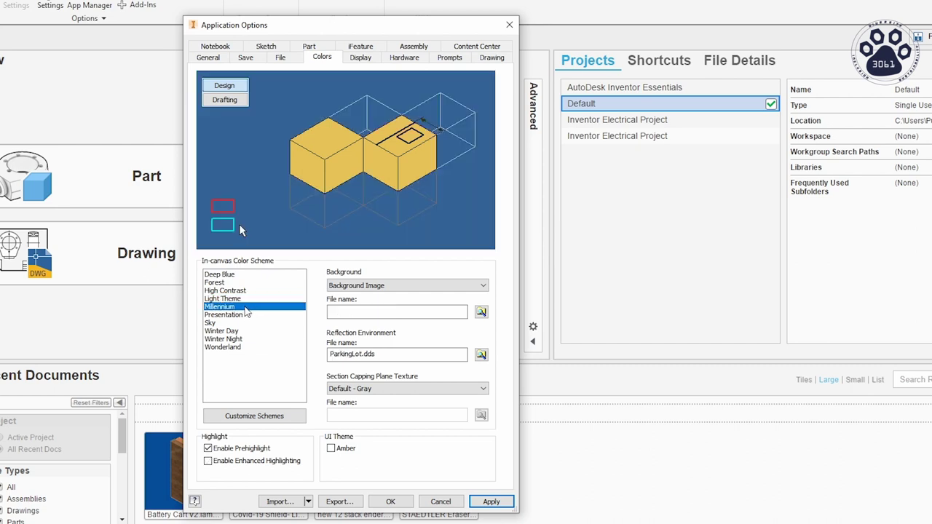
{"action": "left_click", "coordinate": [491, 501]}
{"action": "left_click", "coordinate": [362, 59]}
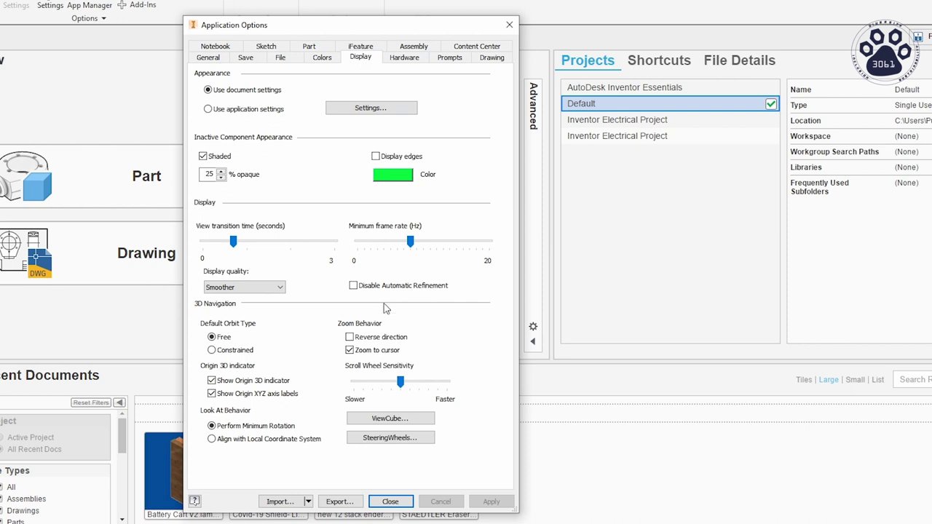
Step: Apply a reversed zoom direction, check the Hardware settings and close Application Options
{"action": "left_click", "coordinate": [380, 338]}
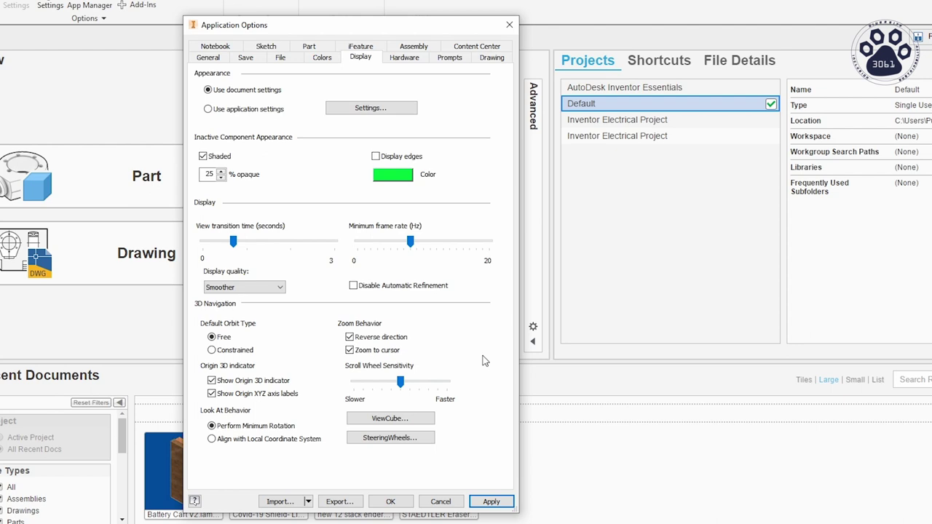
{"action": "left_click", "coordinate": [501, 502]}
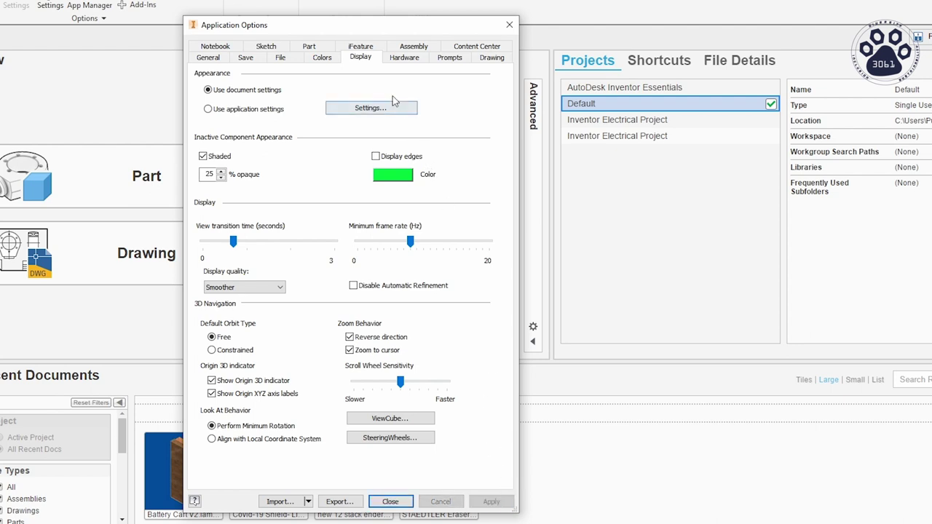
{"action": "left_click", "coordinate": [394, 61]}
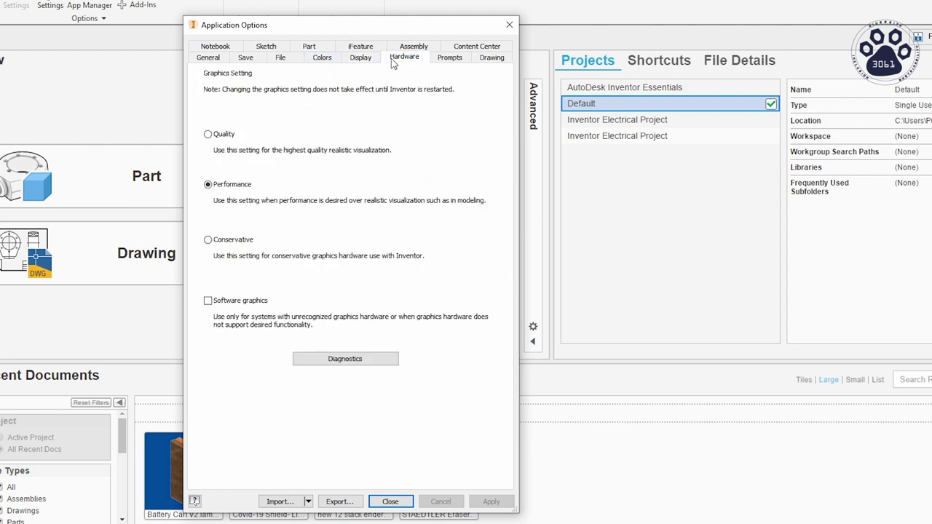
{"action": "left_click", "coordinate": [391, 502]}
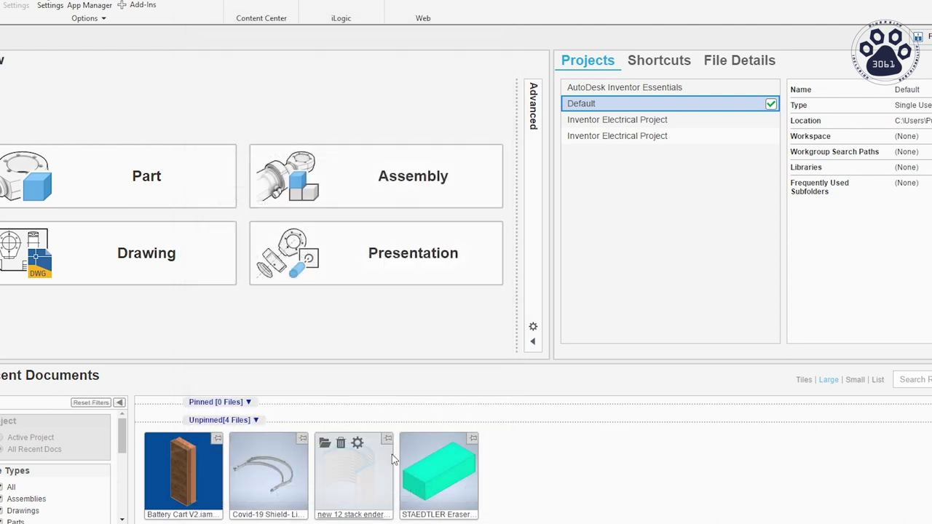